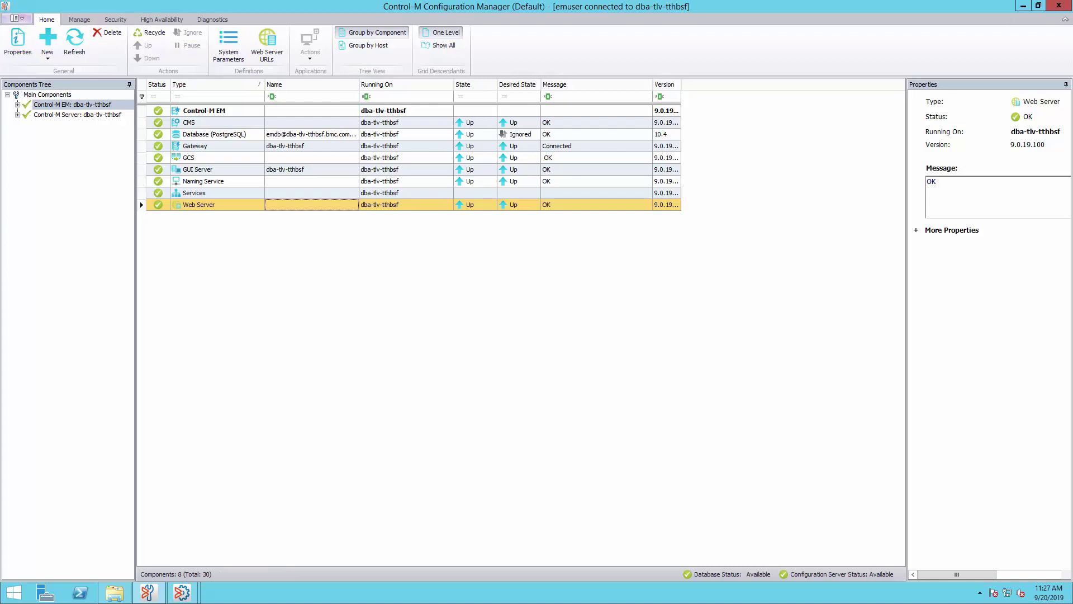
Step: Filter the advanced system parameters to WCM and save WCMEnforceSiteStandard as true
click(225, 55)
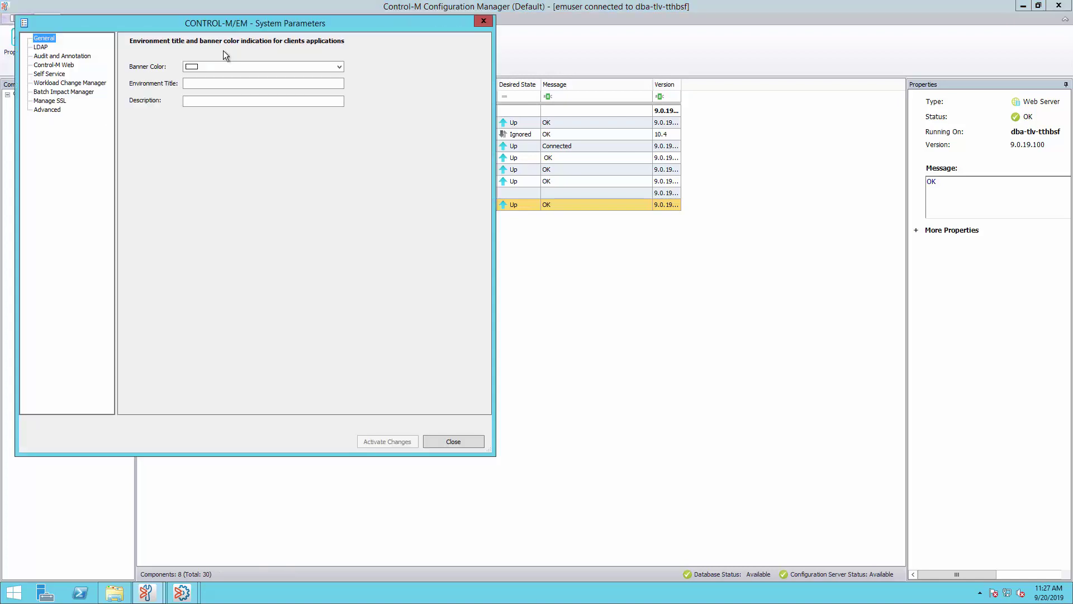
click(48, 110)
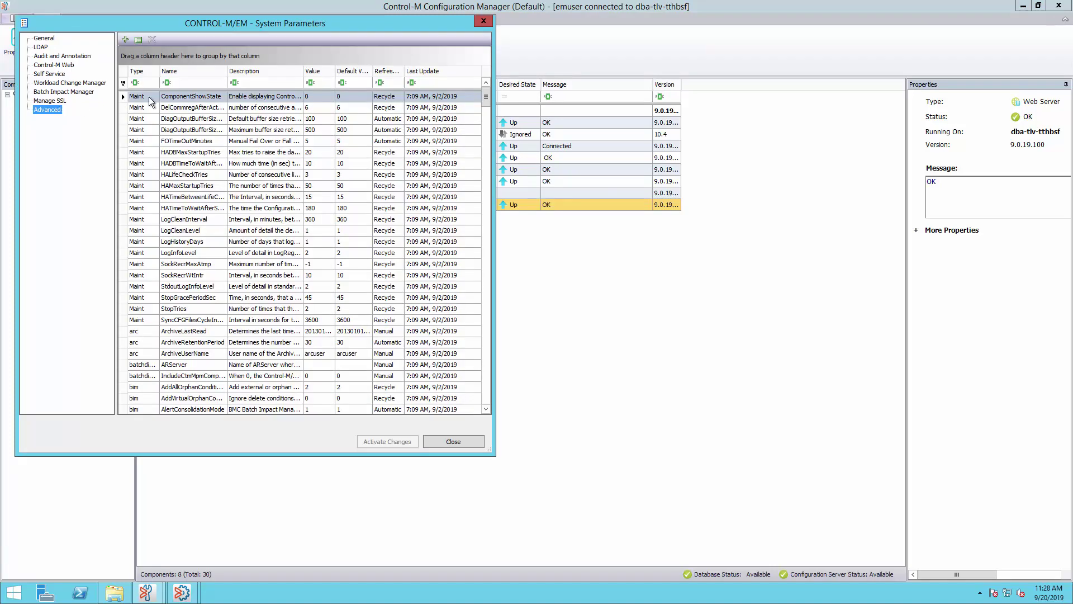
click(197, 84)
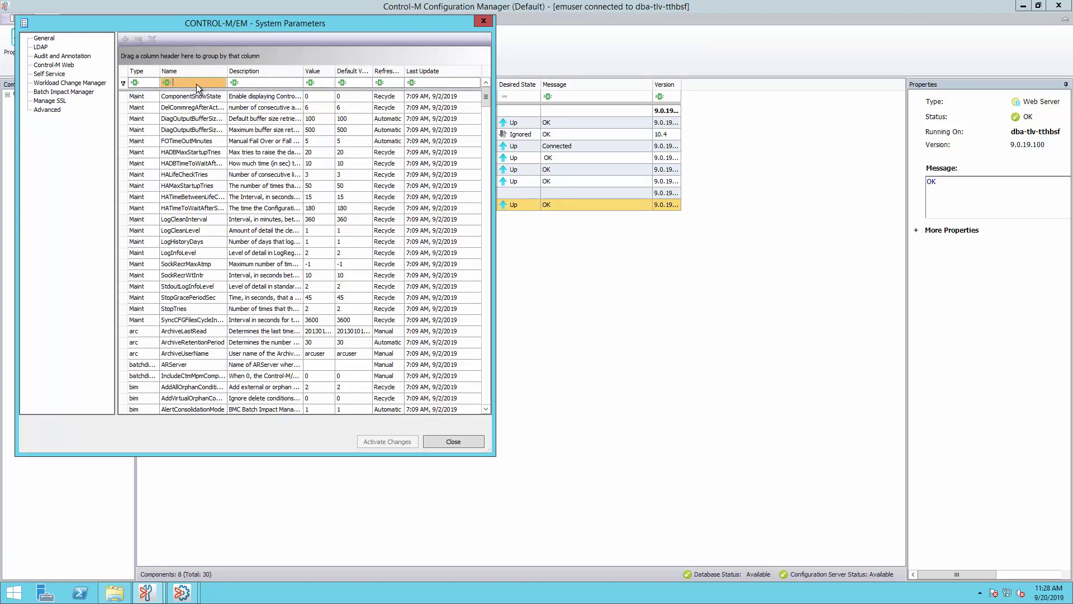
text(WCM)
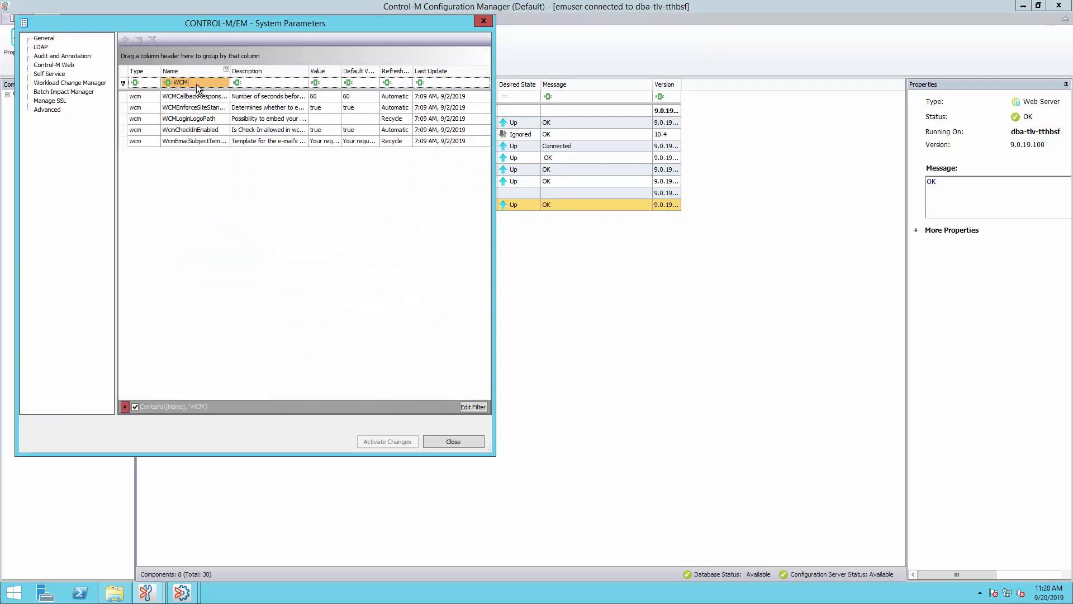
double_click(215, 108)
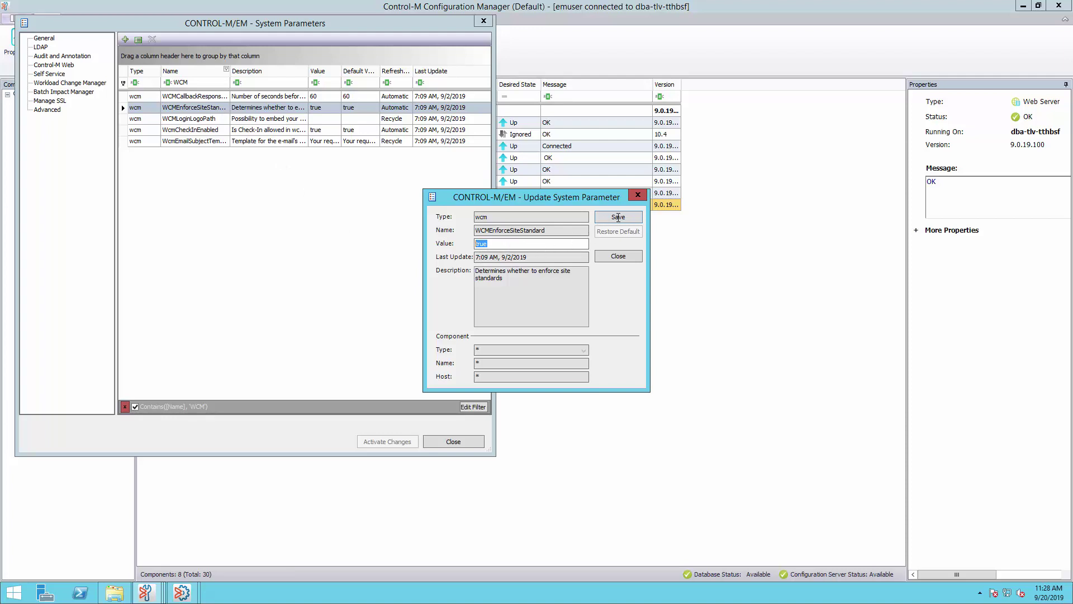
click(618, 217)
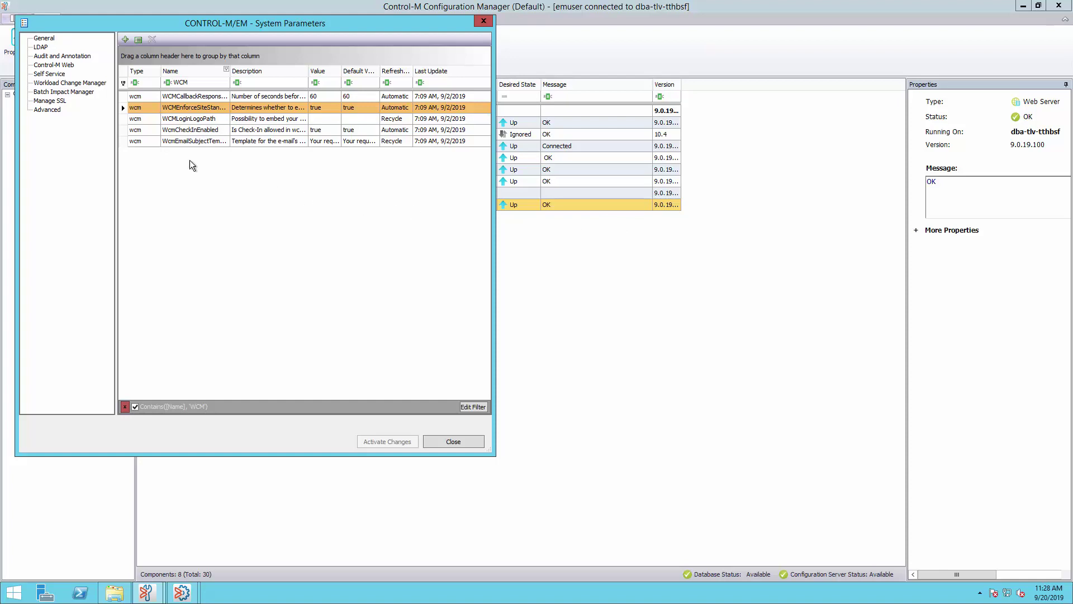
Step: Set the Workload Change Manager default strictness for new folders to Strict
click(52, 84)
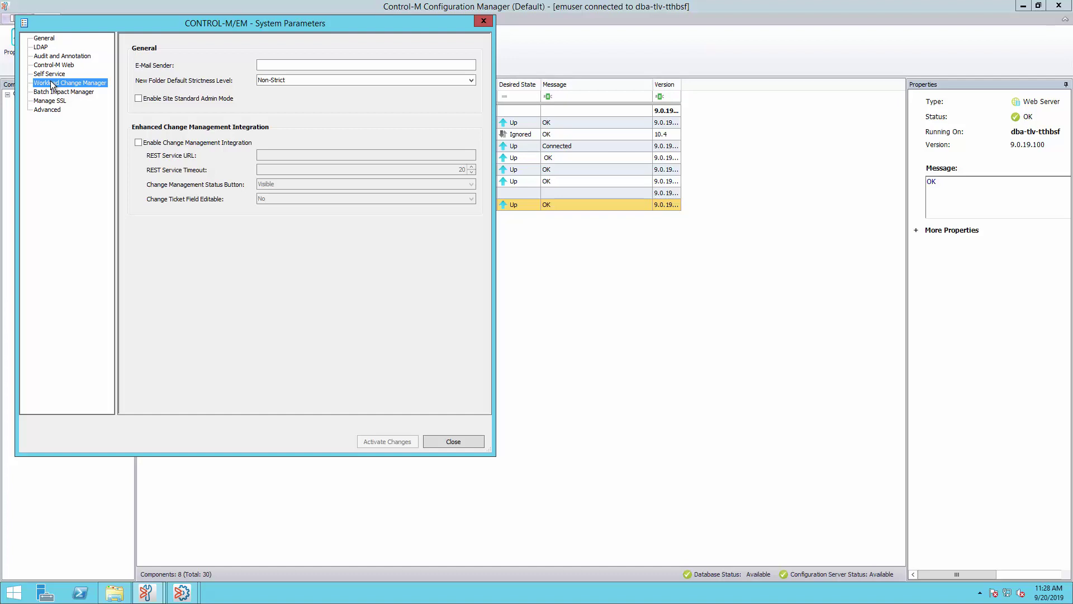
click(314, 81)
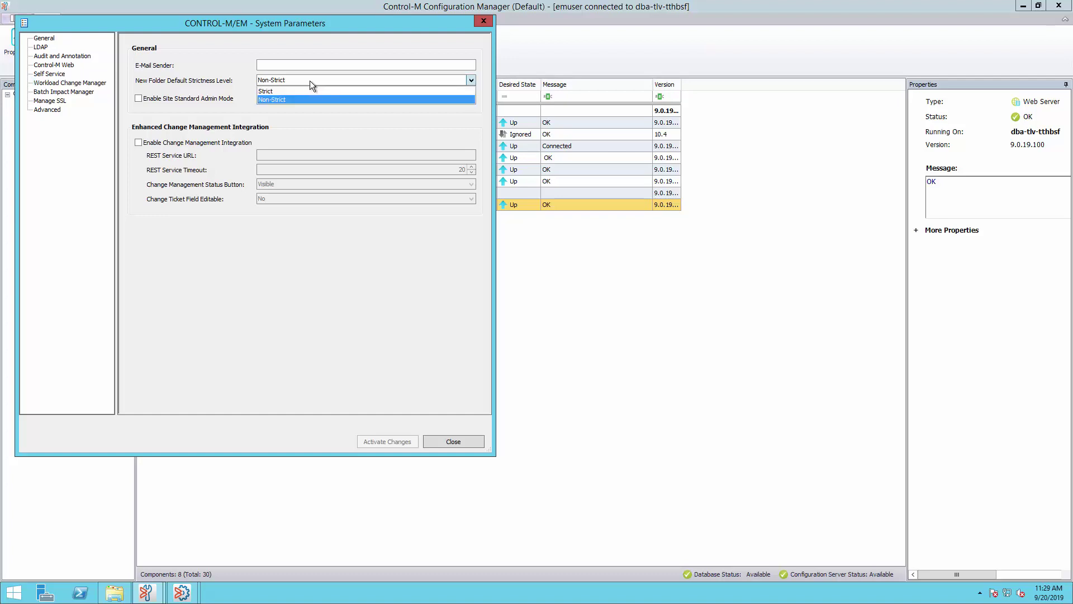
click(301, 92)
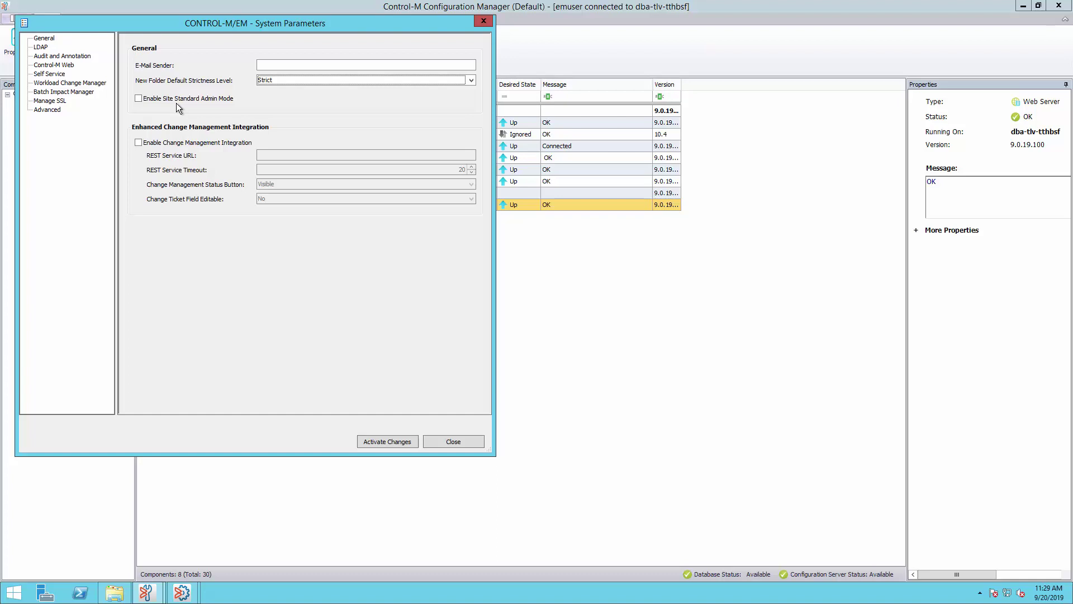
Step: Enable Site Standard Admin Mode, activate the changes and close System Parameters
click(139, 99)
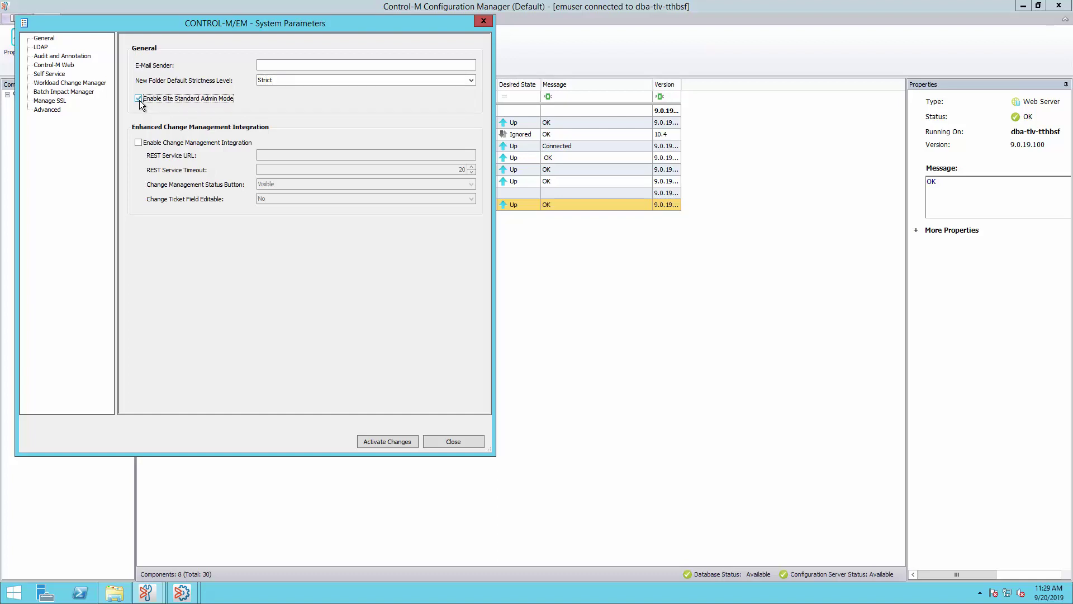
click(371, 441)
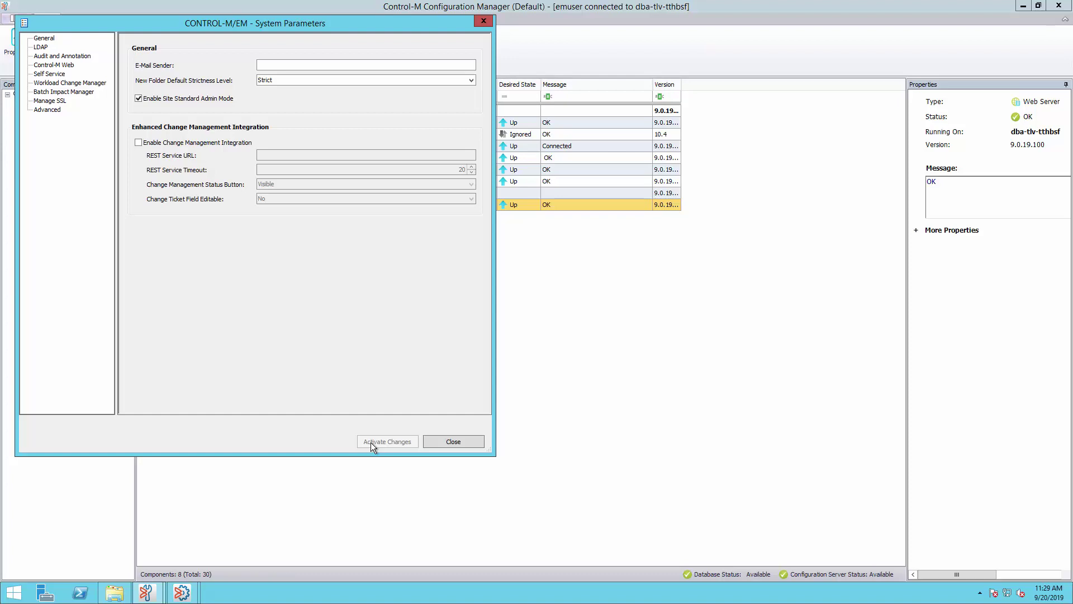
click(441, 447)
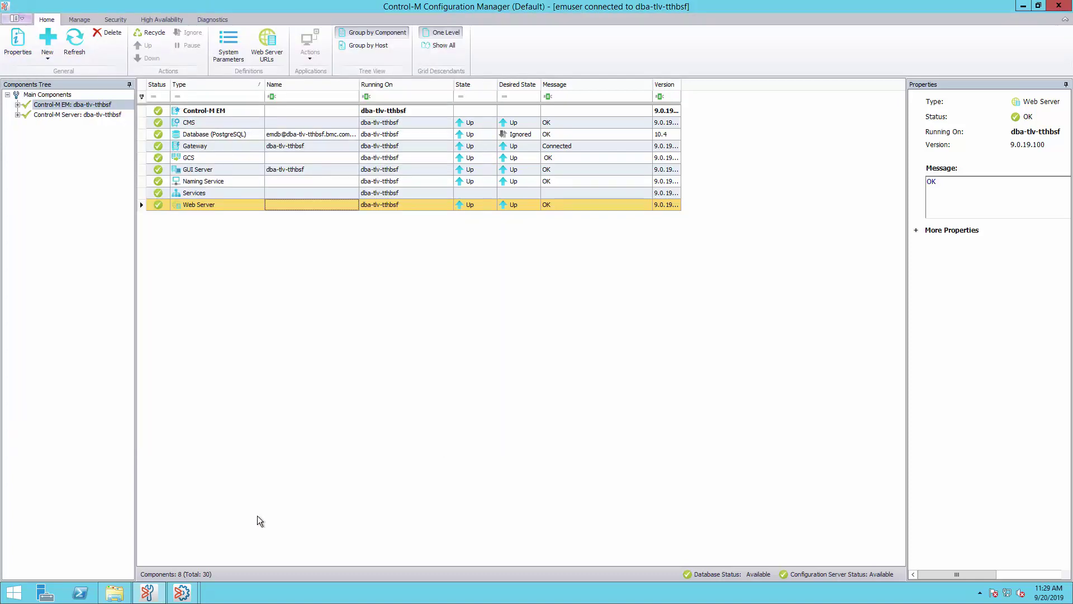
Step: In the Control-M client, add a new folder, Folder#1, to a blank Planning workspace
click(187, 592)
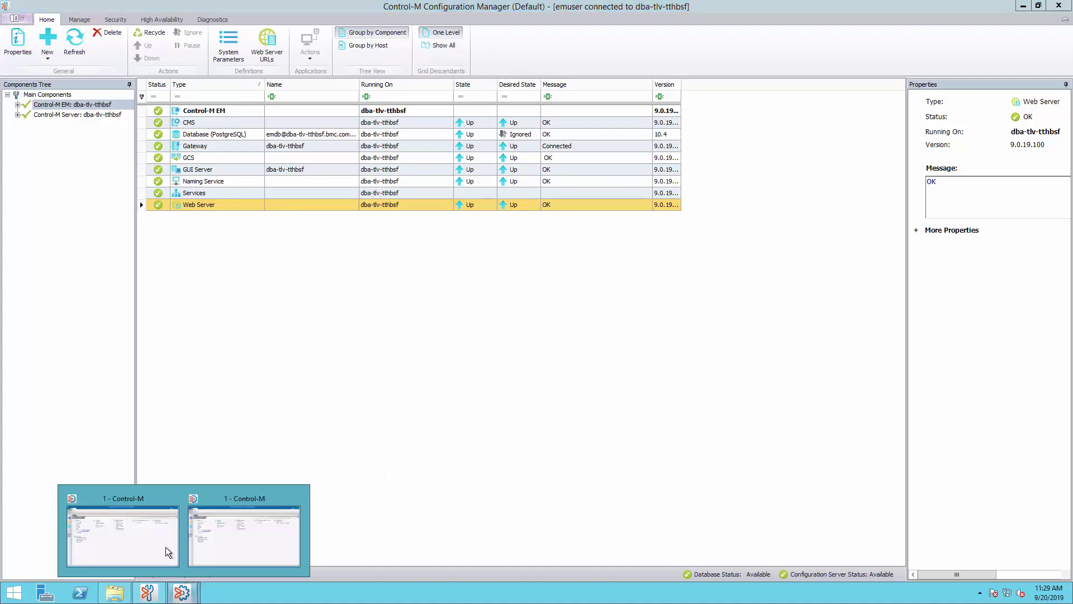
click(149, 541)
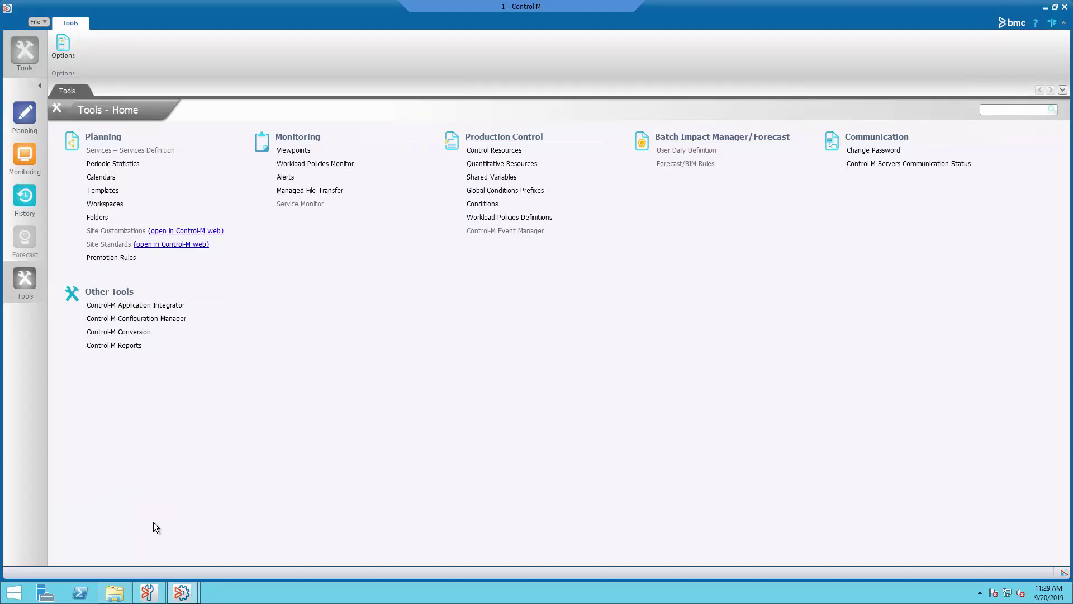
click(25, 116)
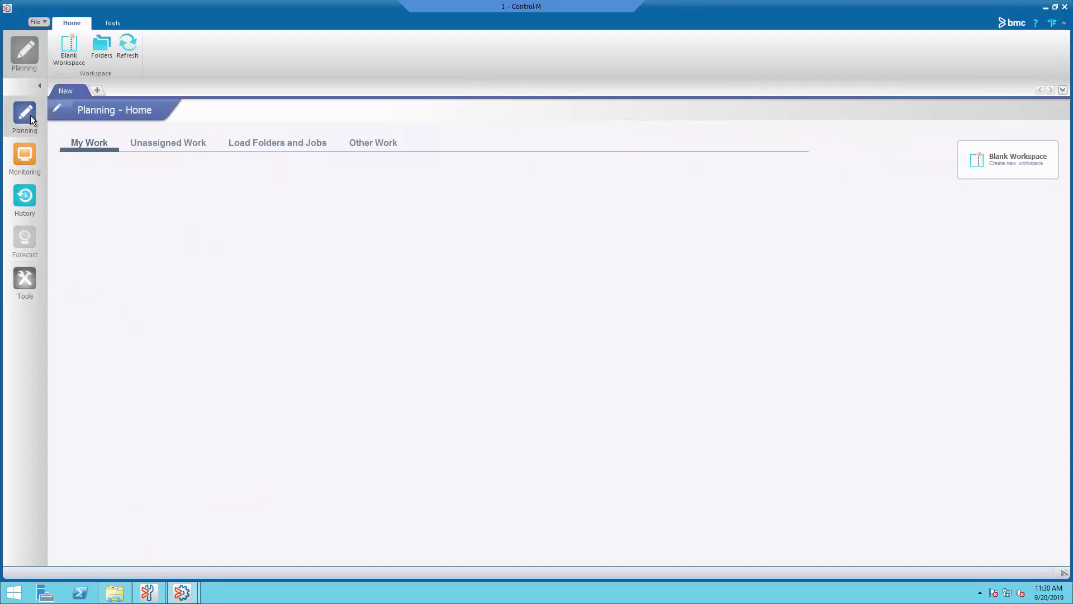
click(68, 56)
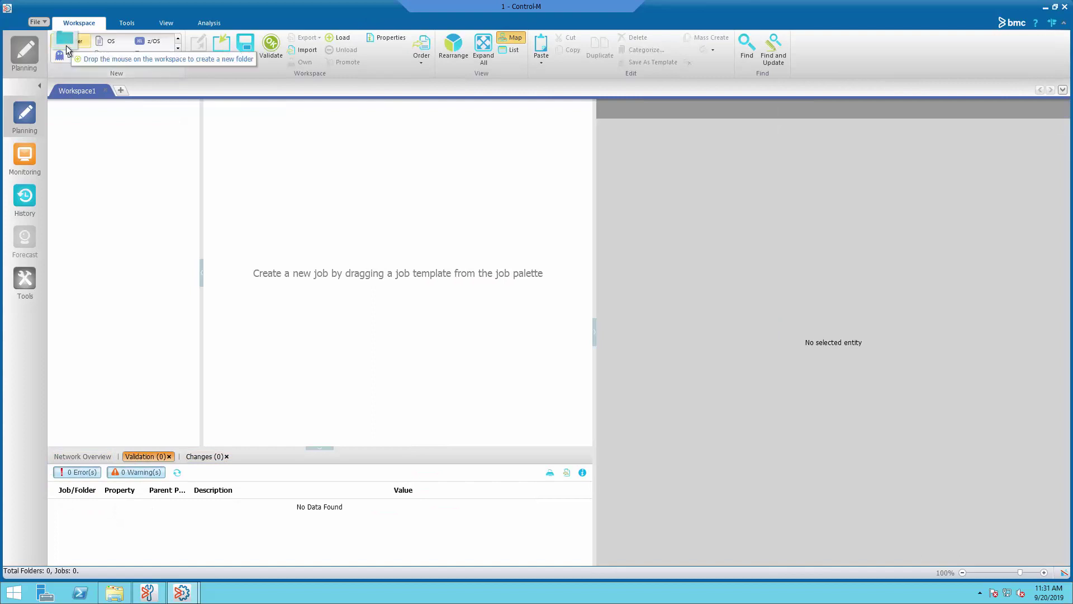
drag(65, 45, 303, 200)
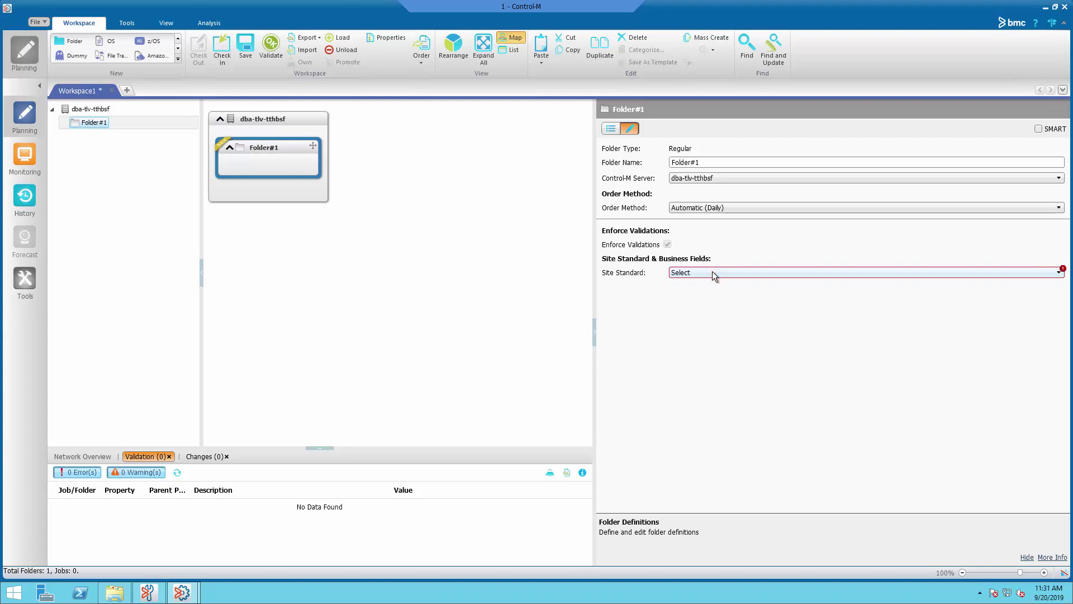
mouse_move(709, 273)
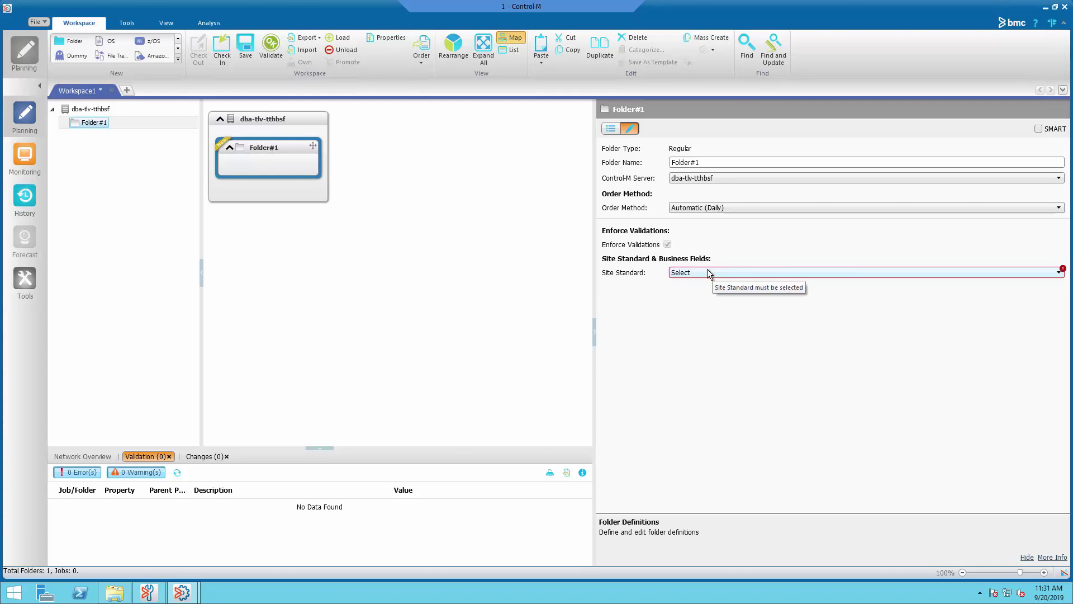
Step: Attempt a workspace check-in and dismiss the report flagging Folder#1's missing site standard
click(222, 52)
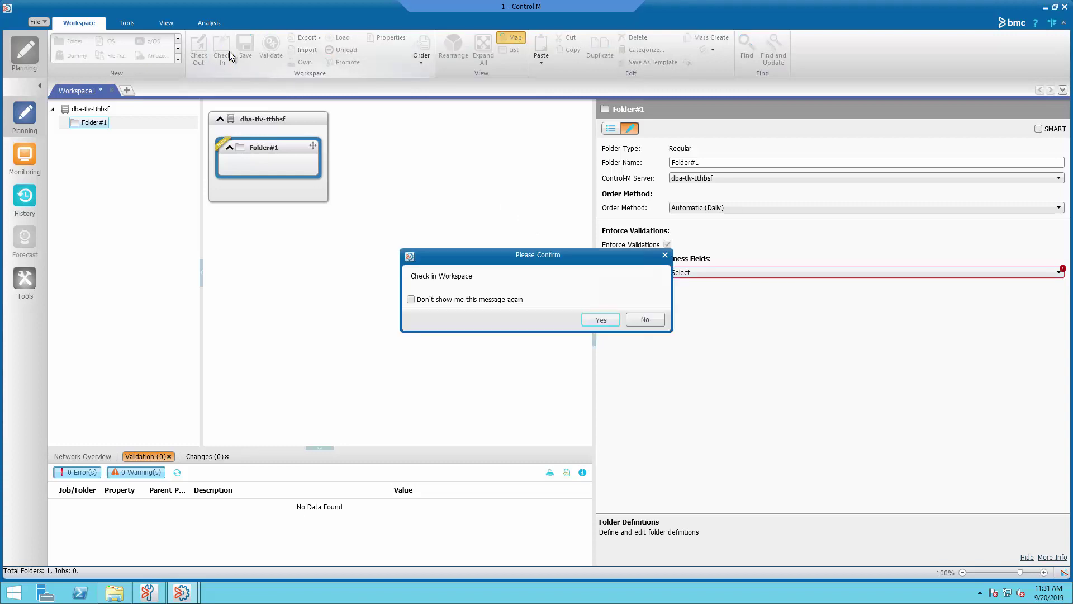
click(600, 319)
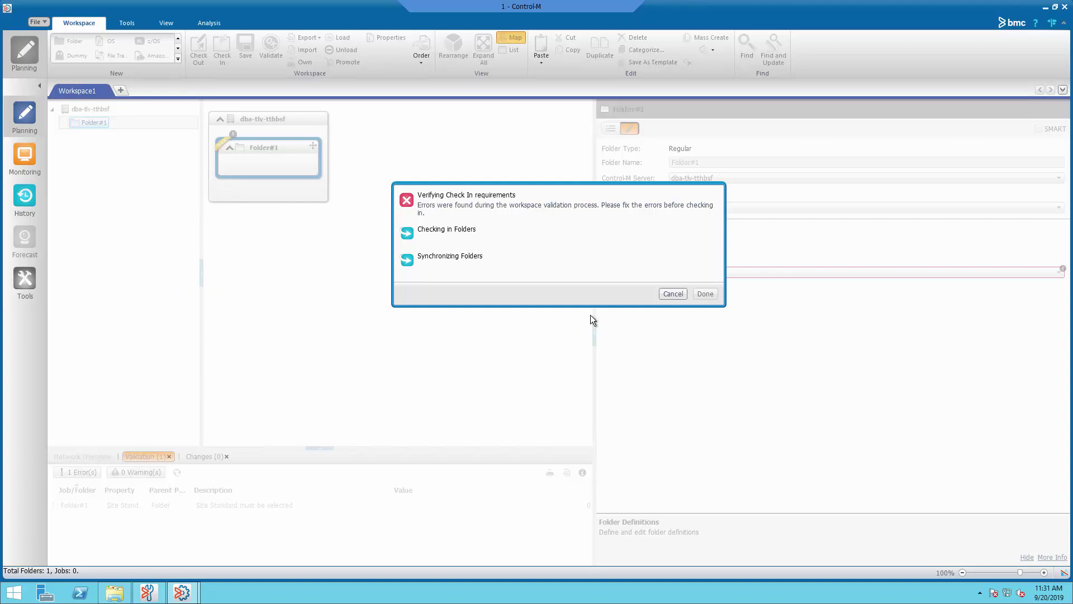
click(674, 293)
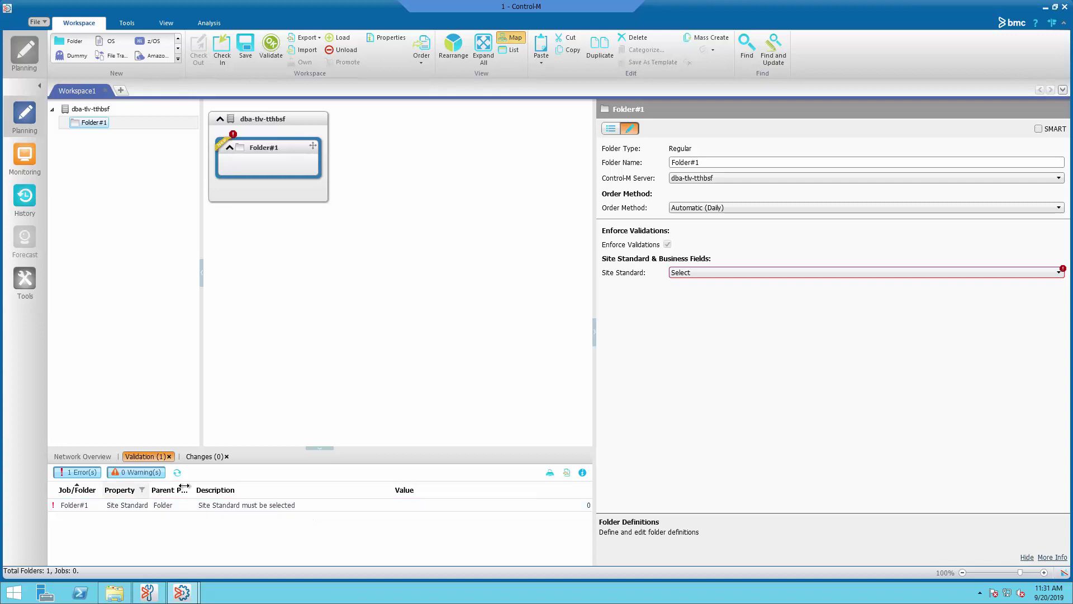
Step: Give Folder#1 Site Standard_APP, check the workspace in, and go to Tools
click(834, 273)
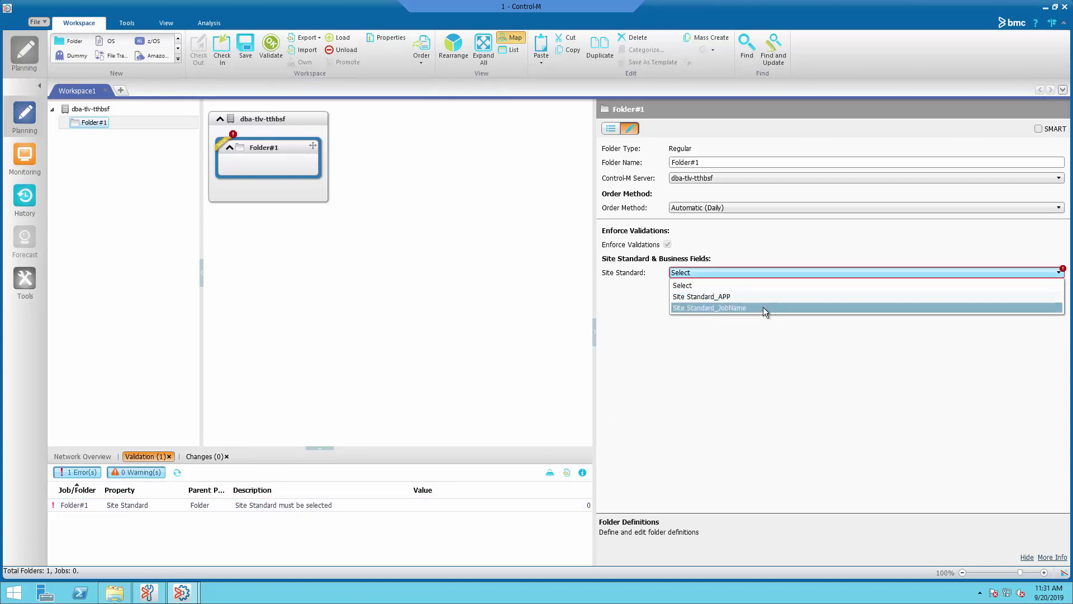
click(734, 297)
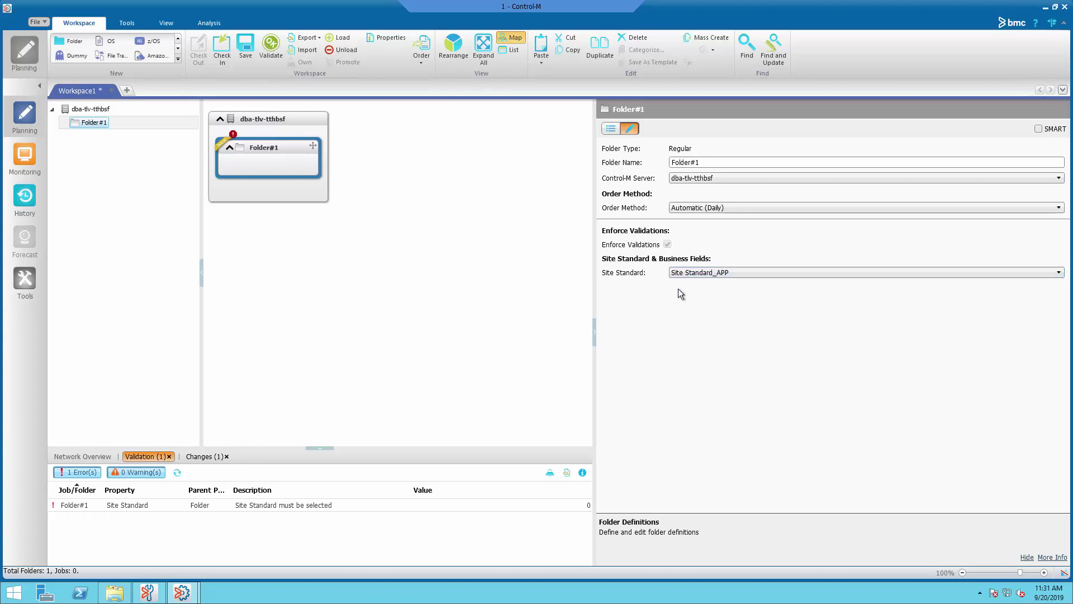
click(222, 59)
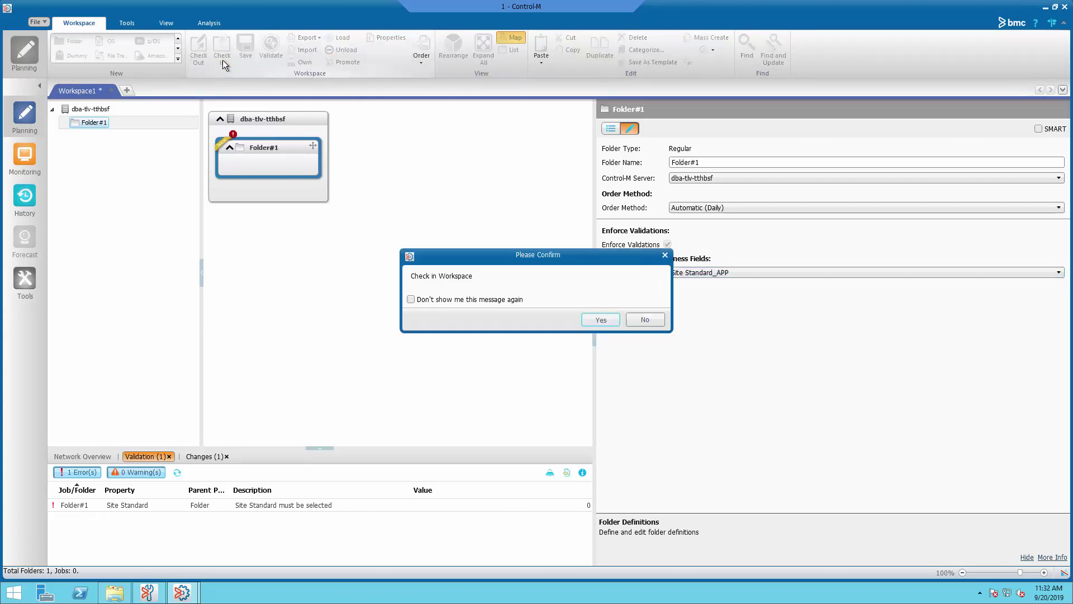
click(597, 320)
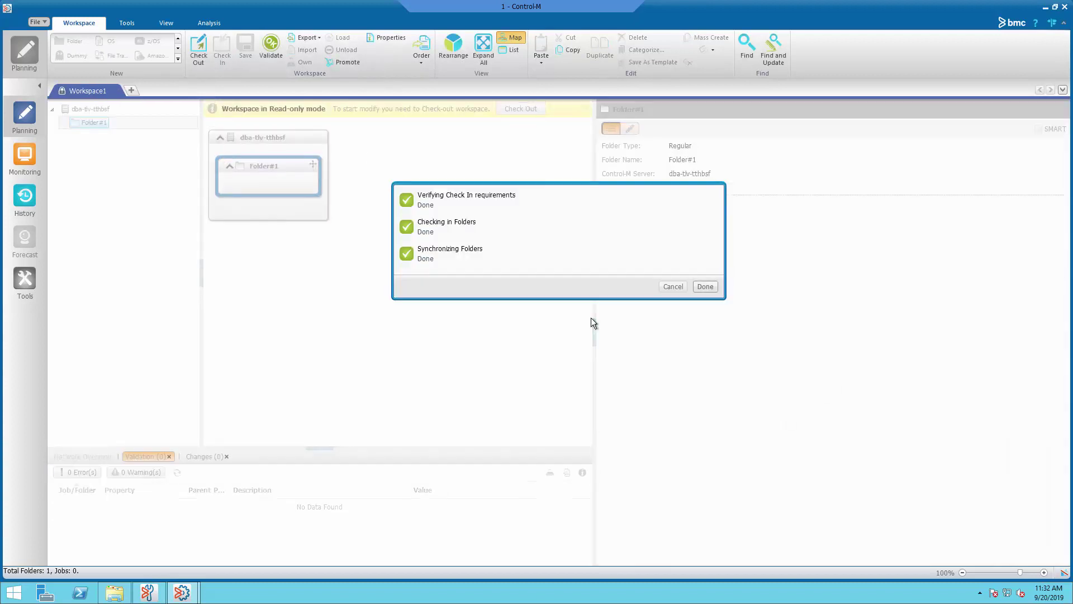
click(705, 286)
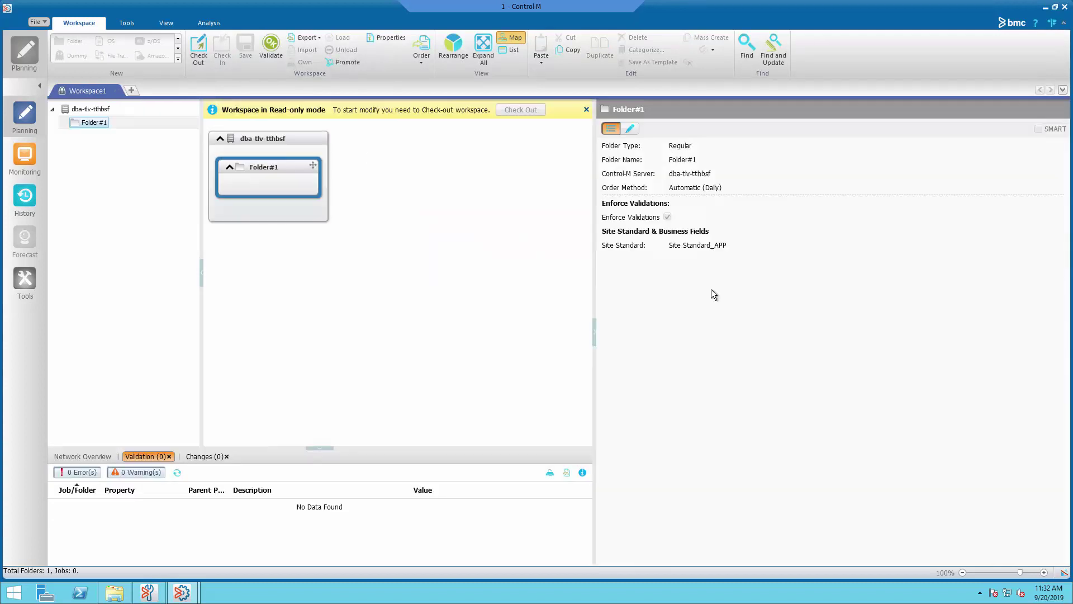
click(24, 280)
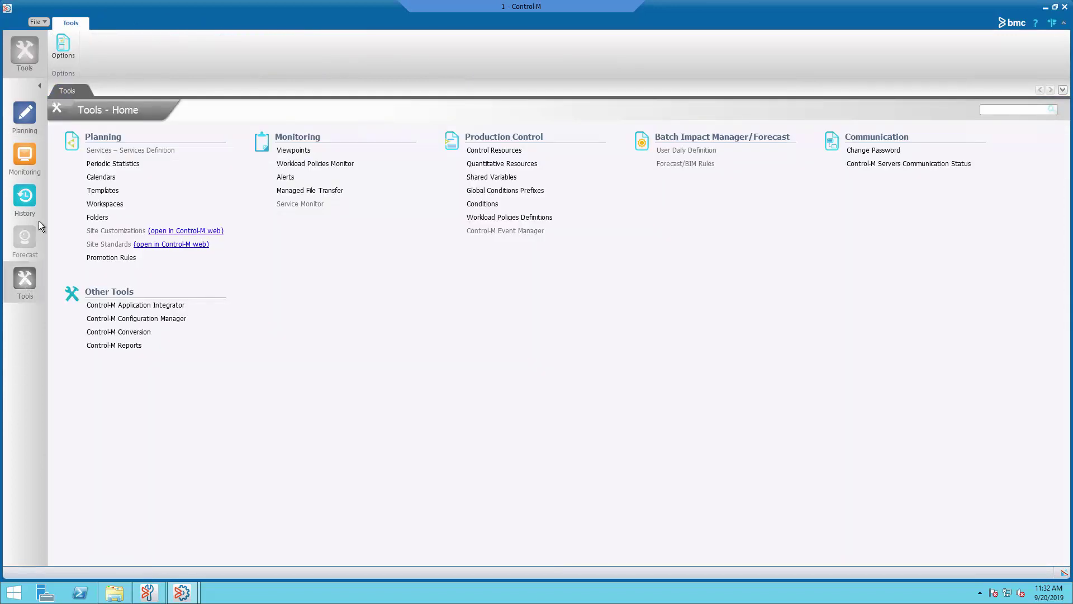
Step: In the Folders list, assign Site Standard_APP to CTMLOG
click(91, 218)
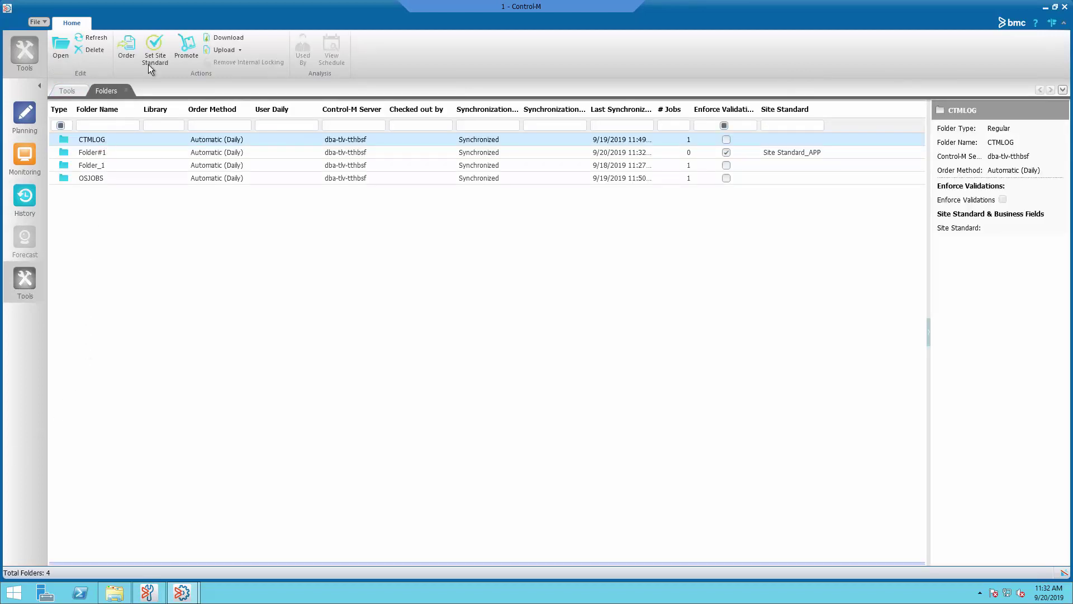
click(154, 56)
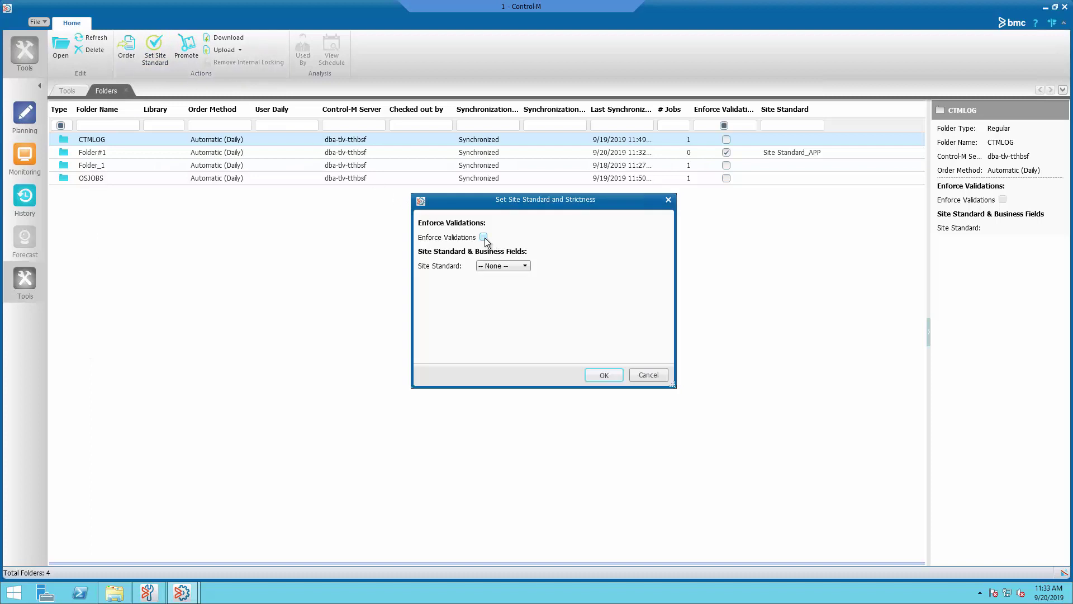
click(504, 265)
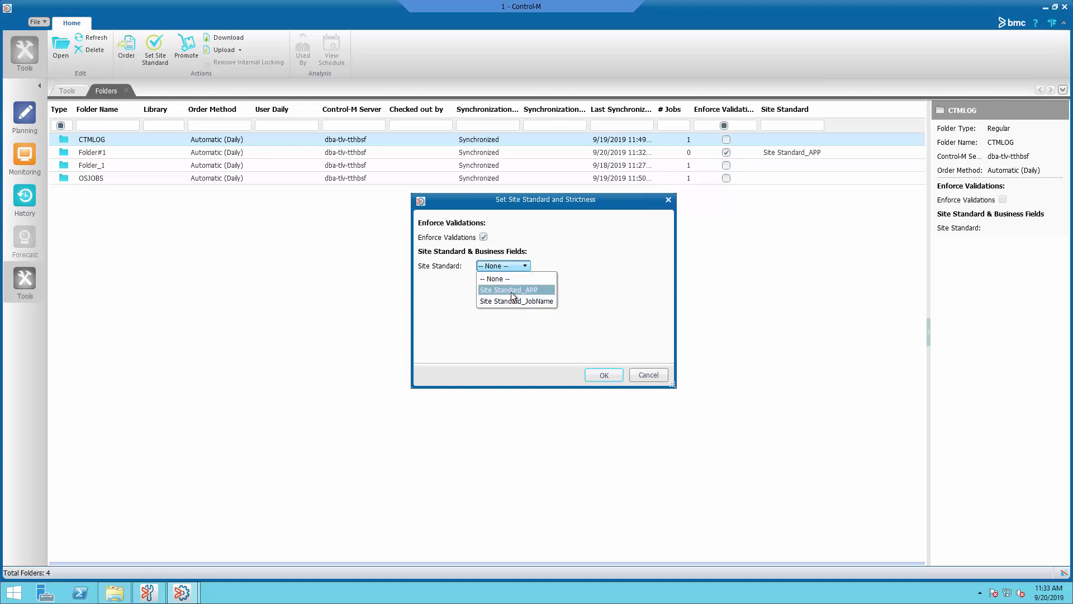
click(601, 375)
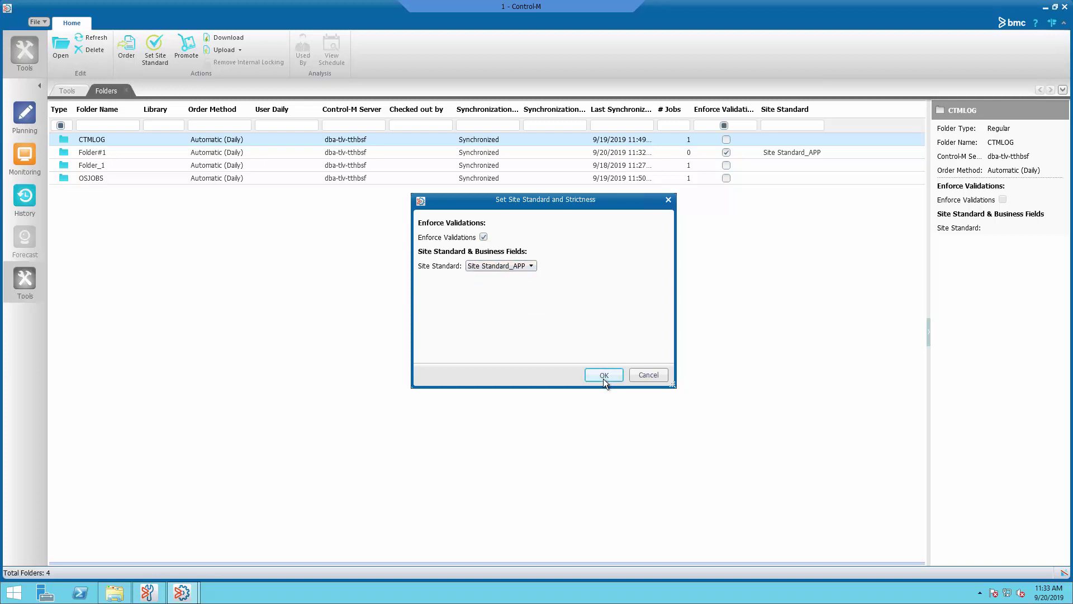
click(603, 375)
Step: Enforce validations on OSJOBS and assign it Site Standard_APP
click(372, 178)
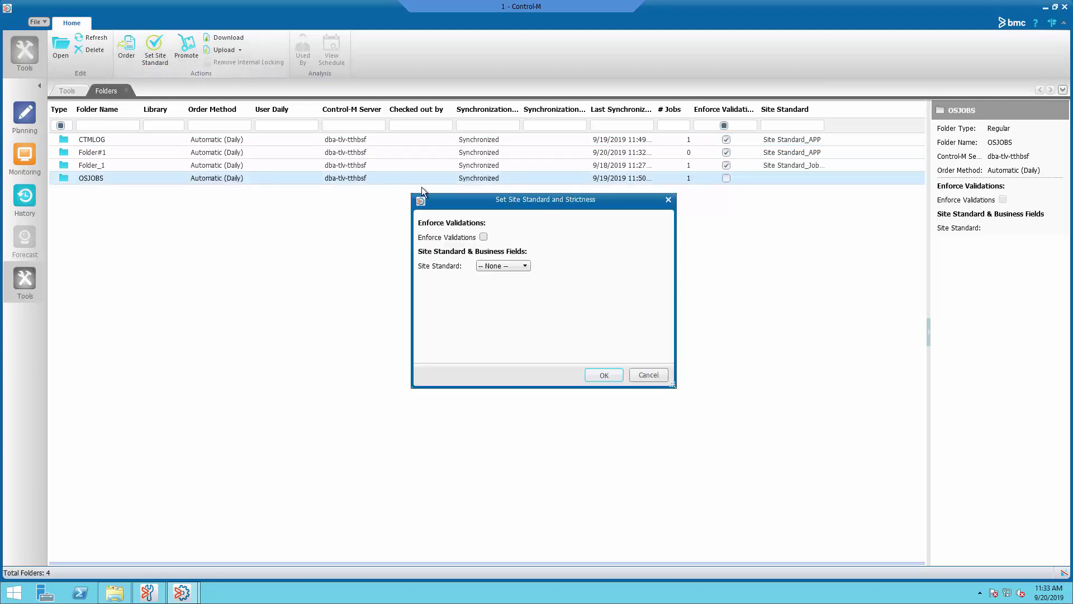
click(484, 237)
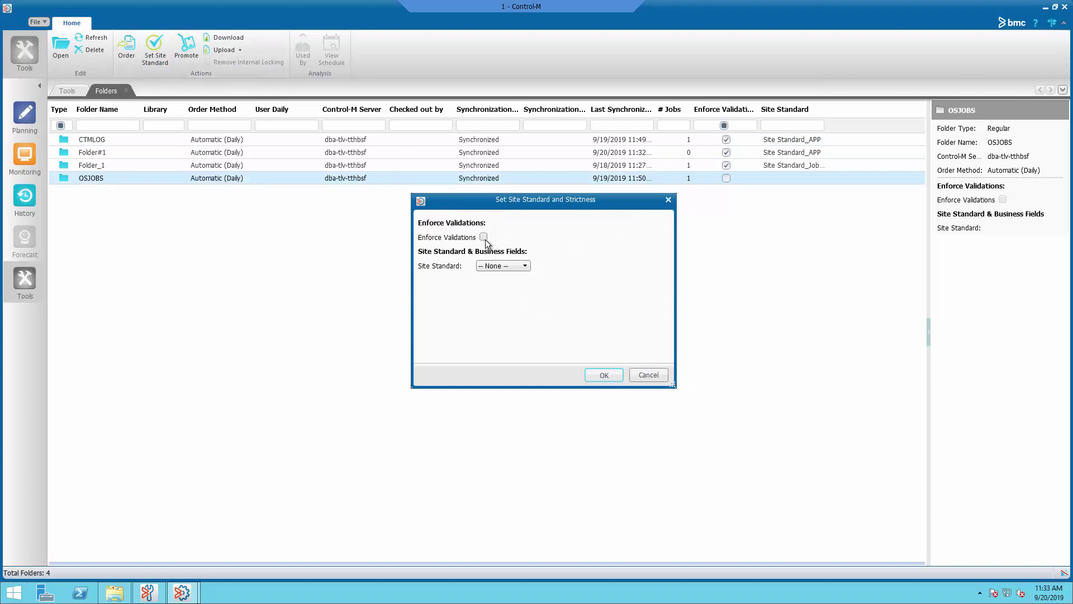
click(502, 266)
click(505, 290)
click(612, 375)
mouse_move(182, 593)
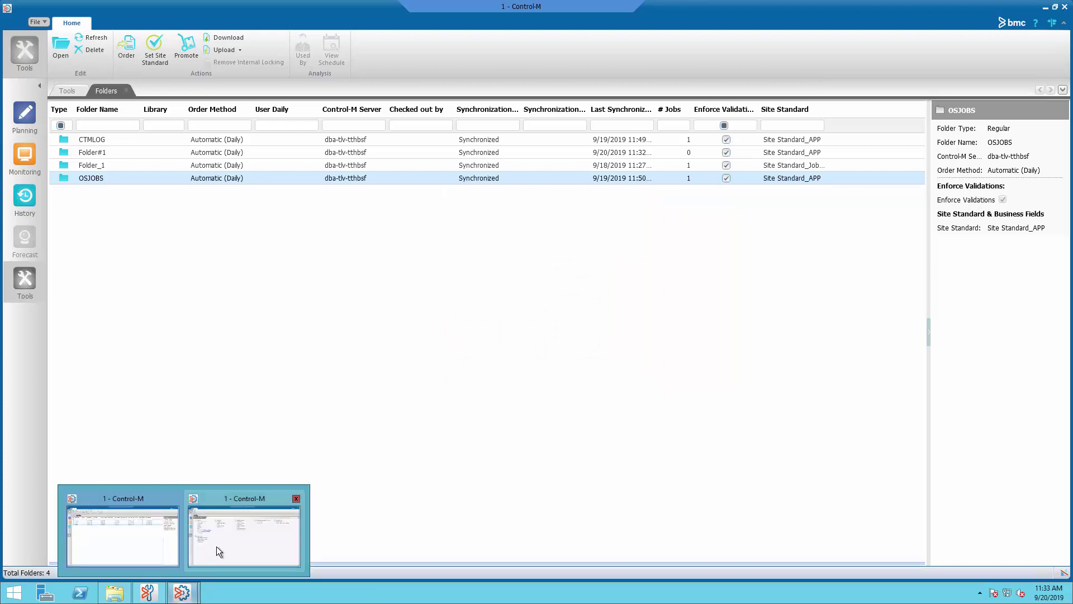
Step: In the other Control-M window's Folders list, set CTMLOG's site standard to -- None --
click(216, 546)
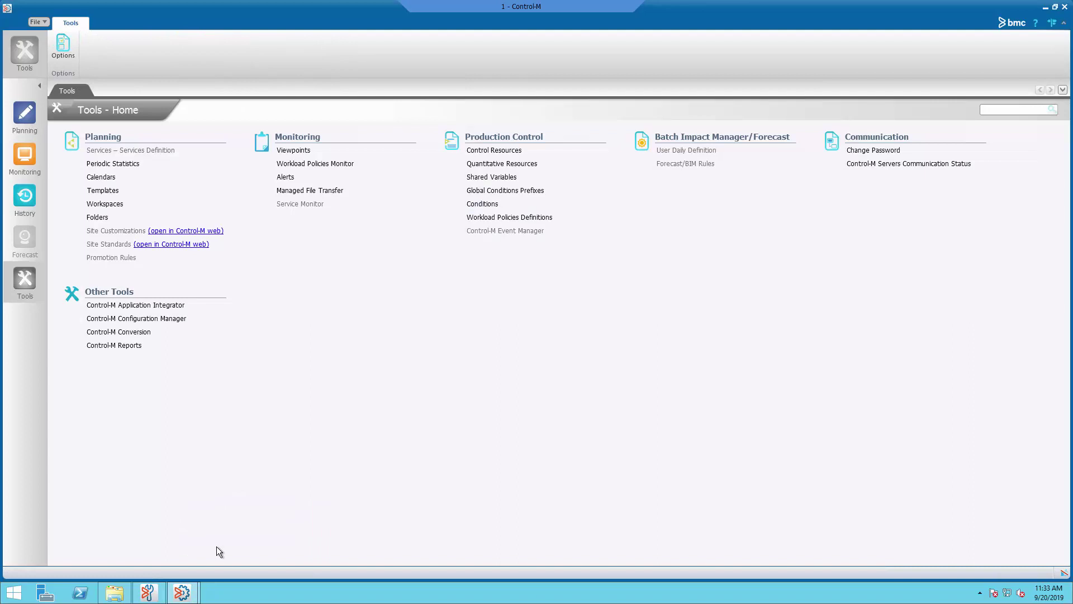
click(97, 216)
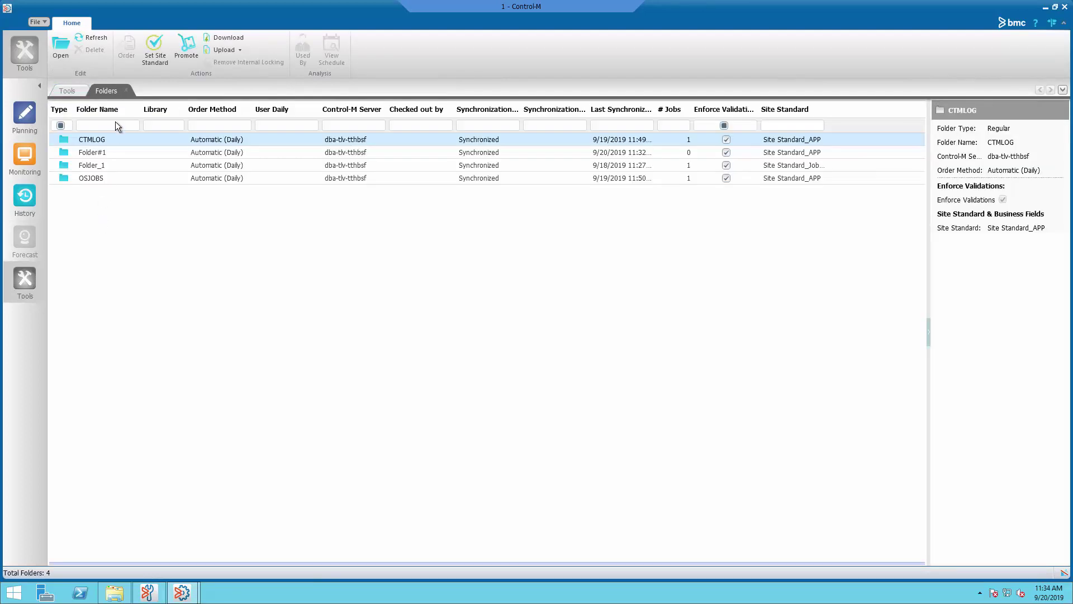
click(152, 56)
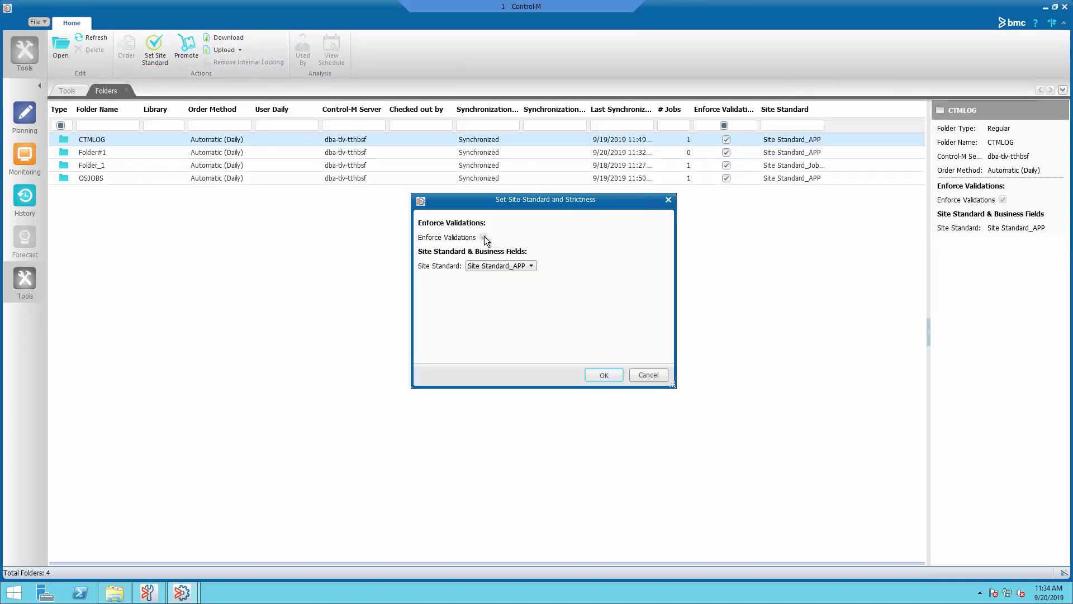
click(502, 267)
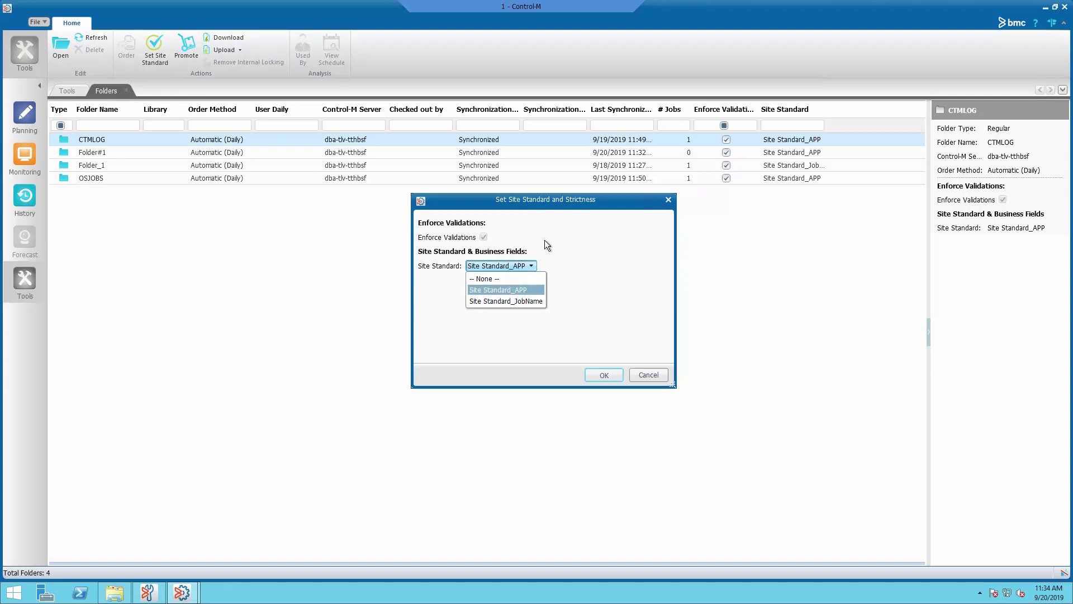
click(528, 280)
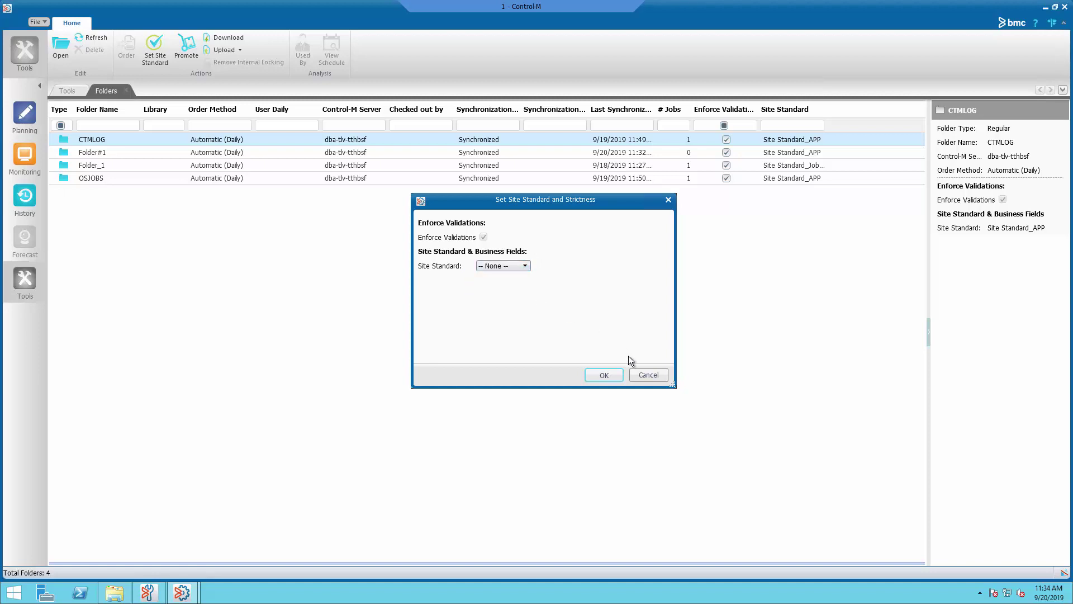
Step: Confirm the None standard, check out CTMLOG with Site Standard_JobName, and attempt check-in
click(609, 375)
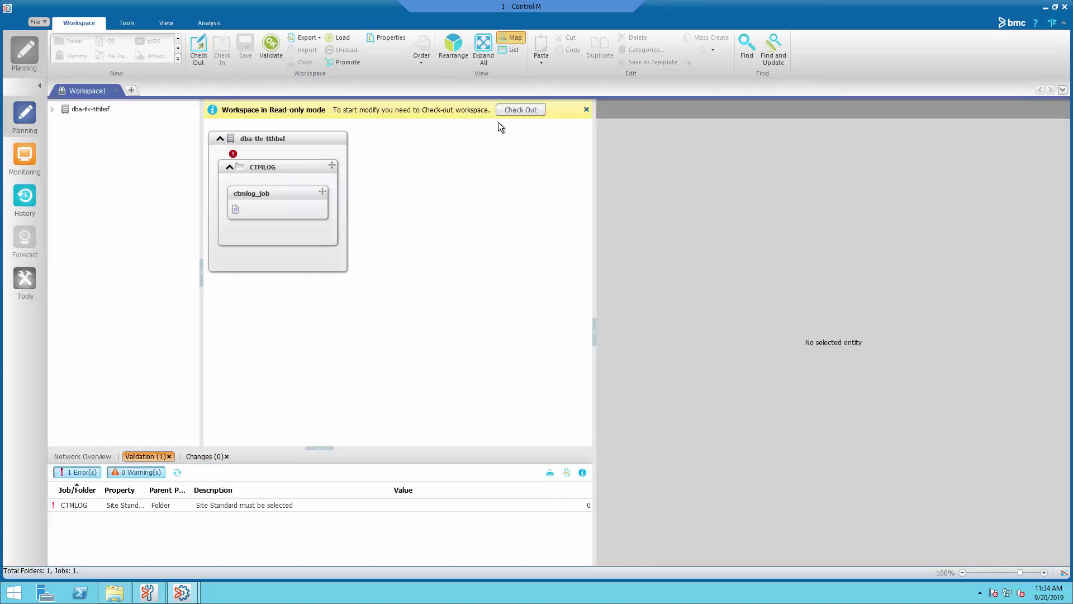
click(524, 110)
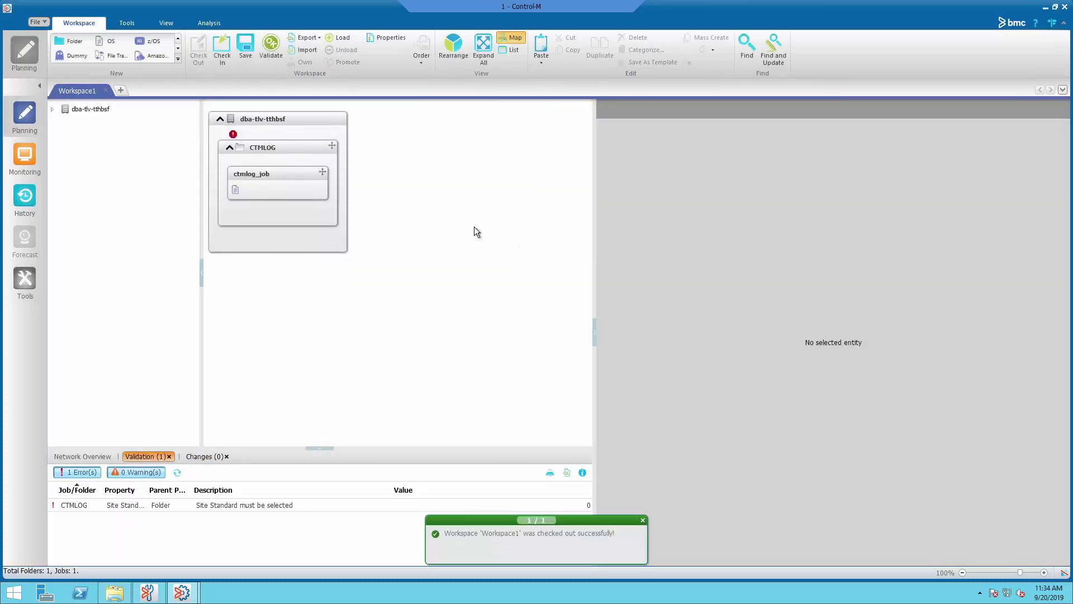
click(315, 159)
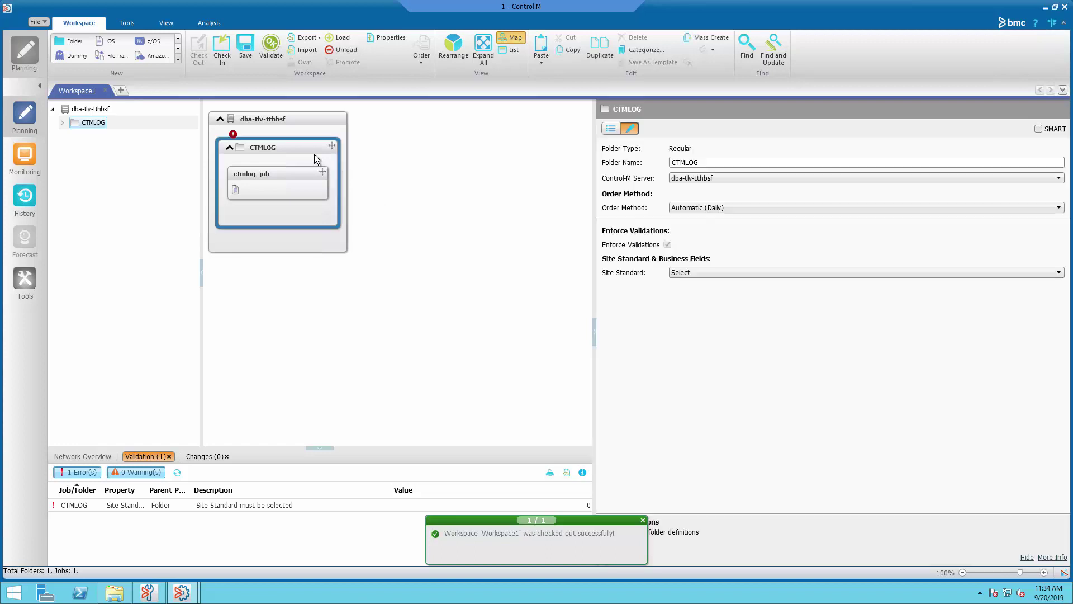
click(727, 274)
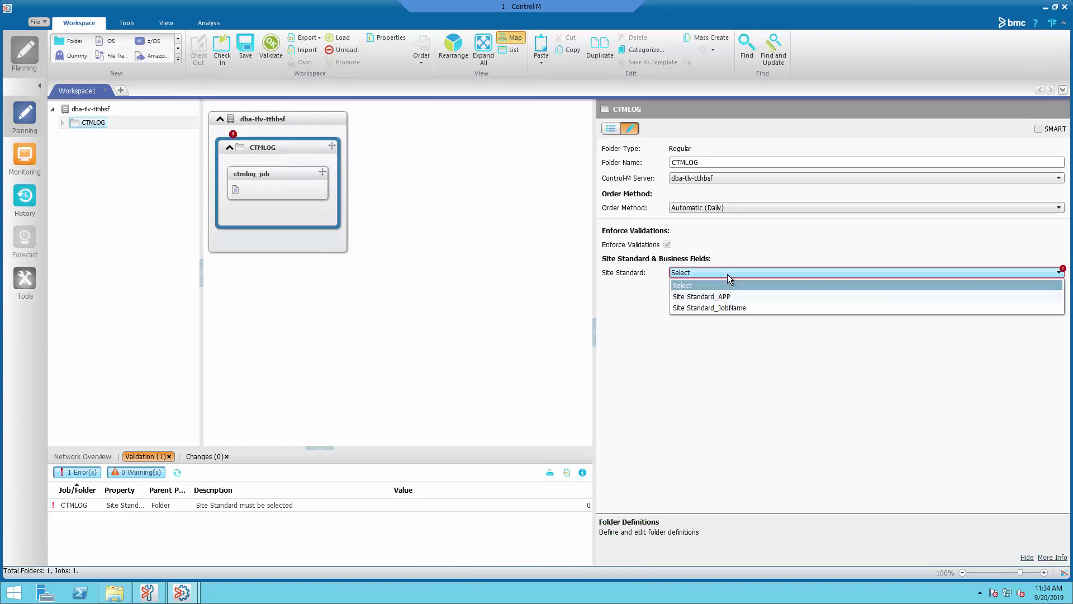
click(734, 308)
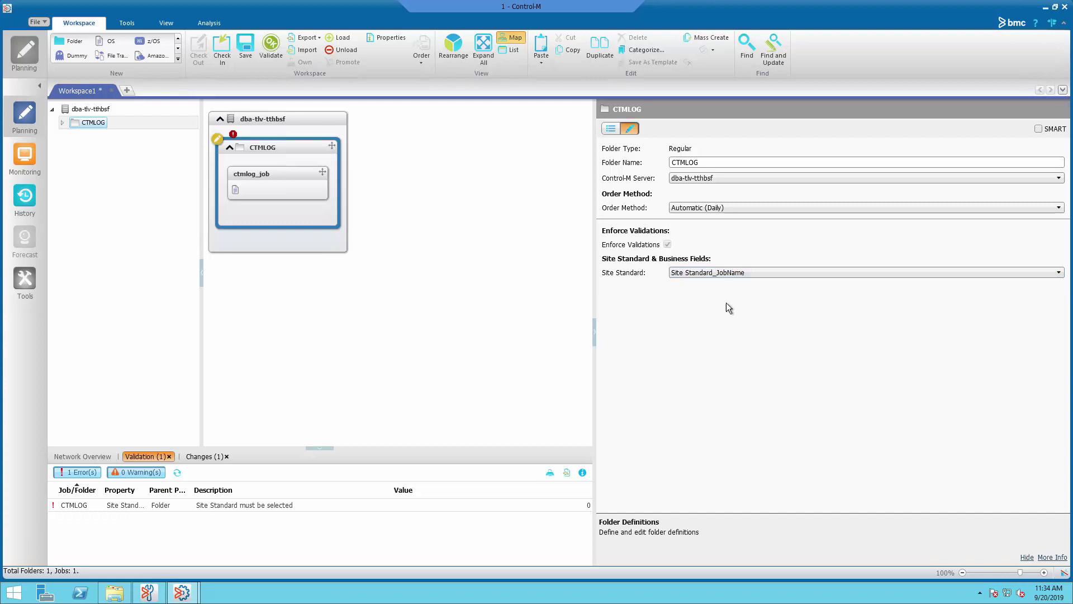
click(222, 58)
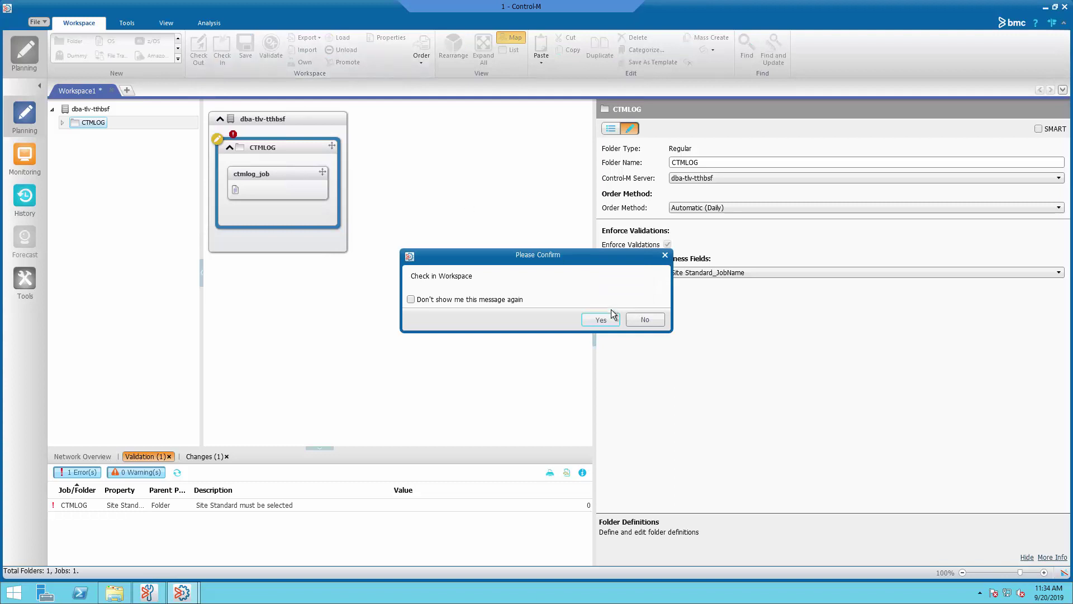
click(610, 317)
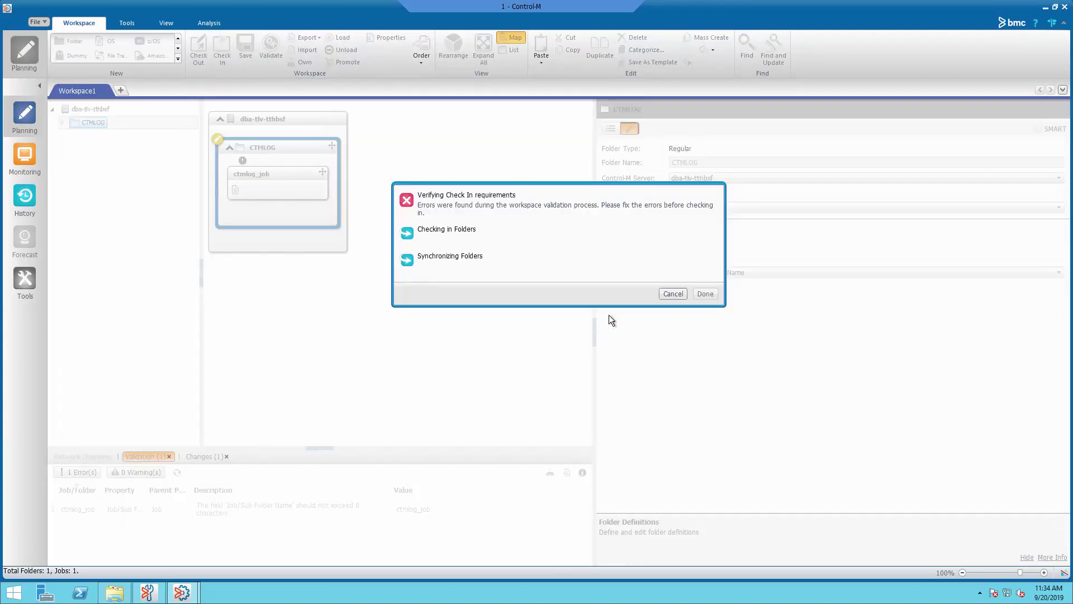
Step: Rename job ctmlog_job to ctmlog_j and check the workspace in again
click(673, 294)
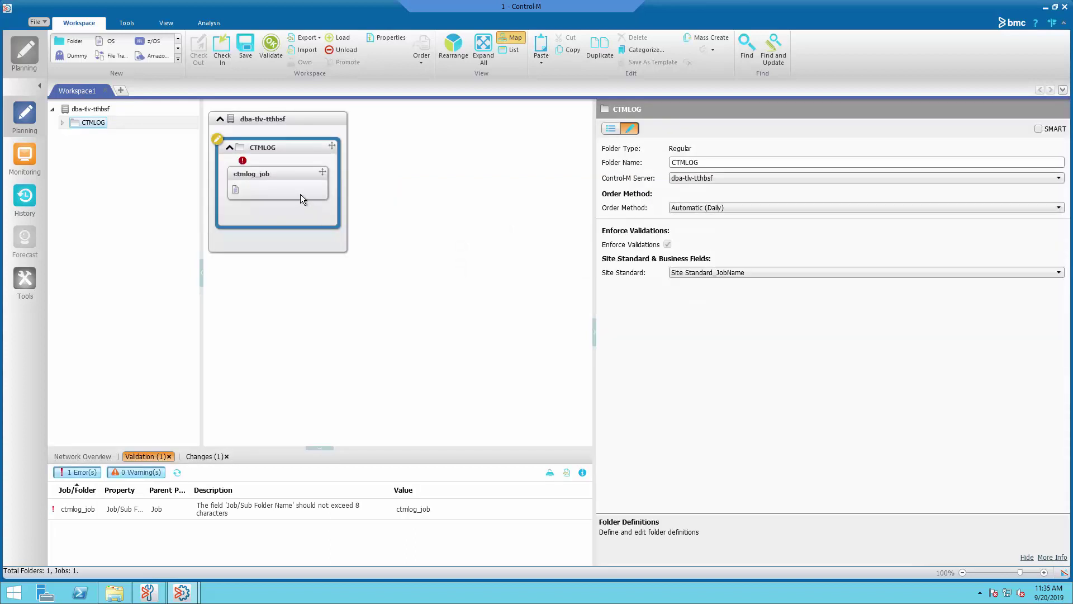
click(300, 194)
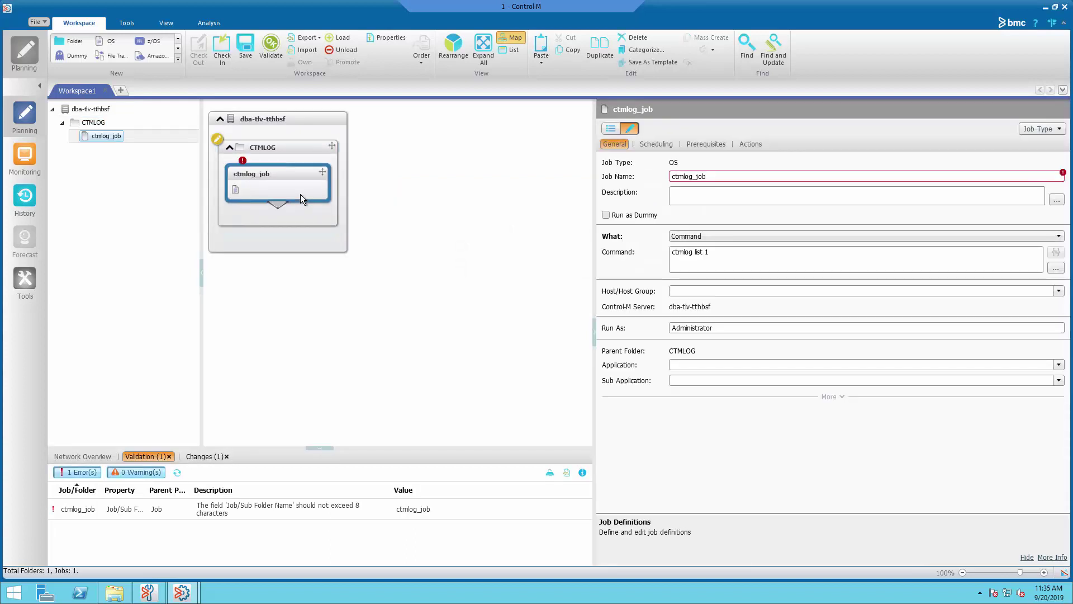
double_click(696, 176)
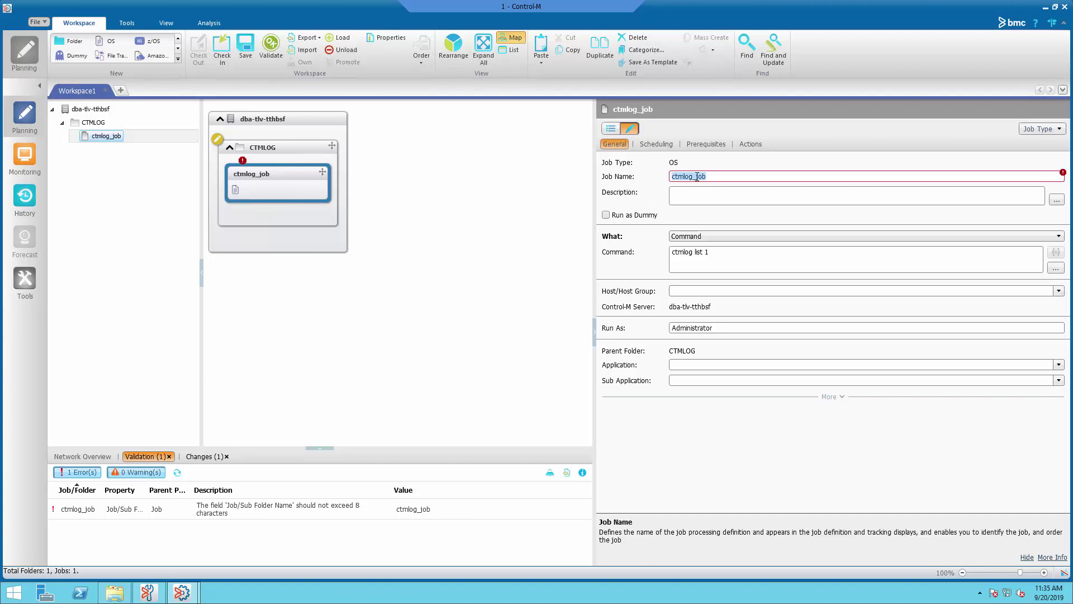
click(750, 236)
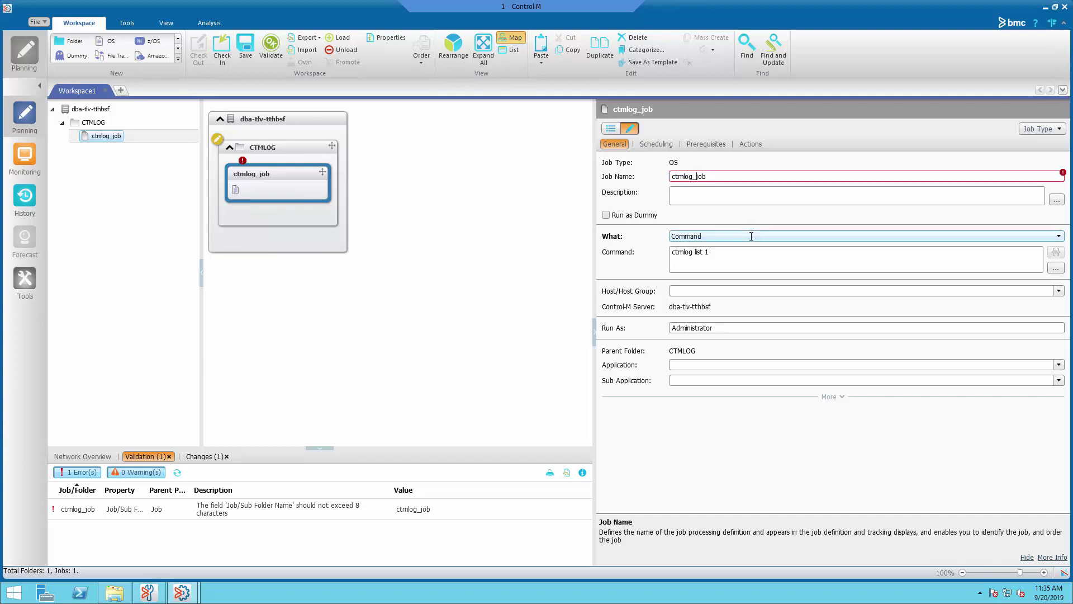
key(BackSpace)
key(BackSpace)
click(223, 55)
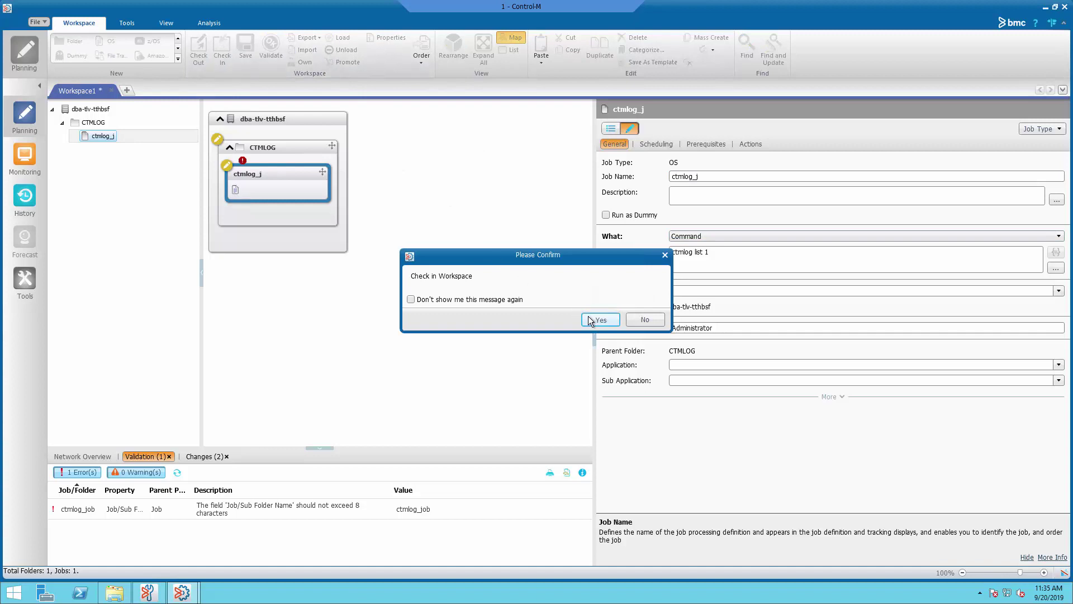
click(588, 317)
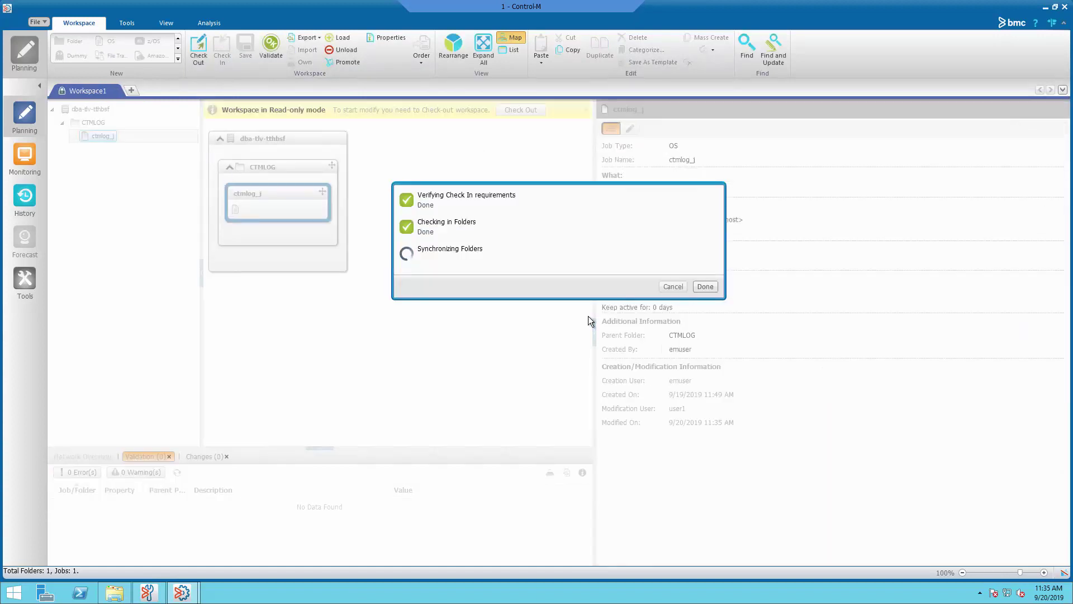